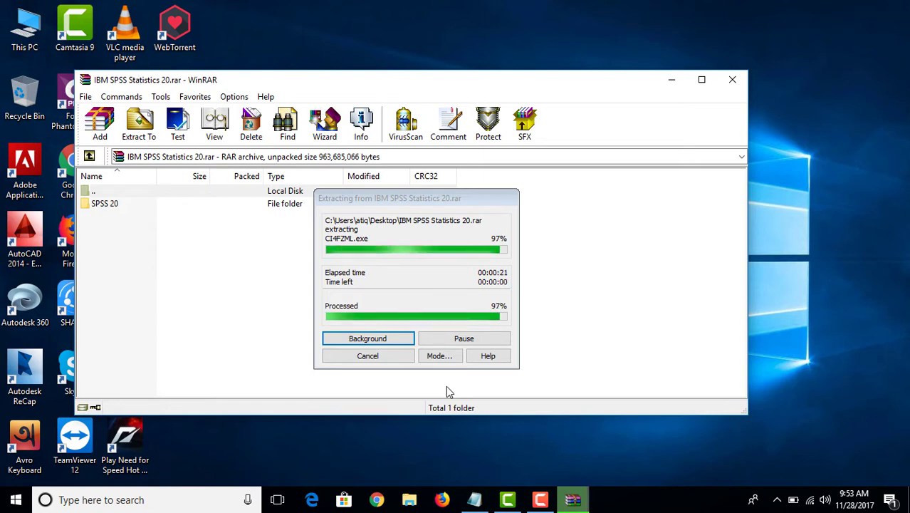
# Close the WinRAR archive window and move the extracted IBM SPSS Statistics 20 folder beside its archive on the desktop.
pyautogui.click(728, 79)
pyautogui.moveTo(175, 165); pyautogui.dragTo(513, 169)
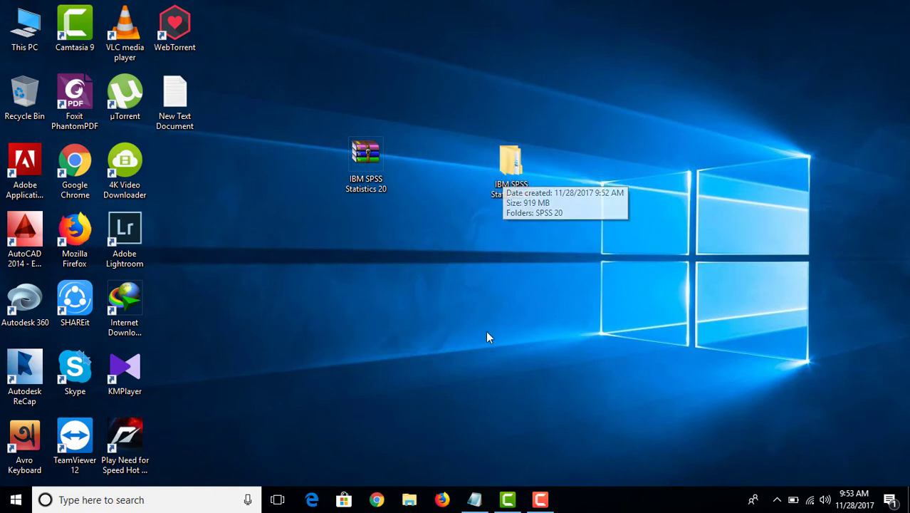
# Switch to the Notepad notes and read Step 3 about installing from CI4FZML.exe.
pyautogui.click(474, 499)
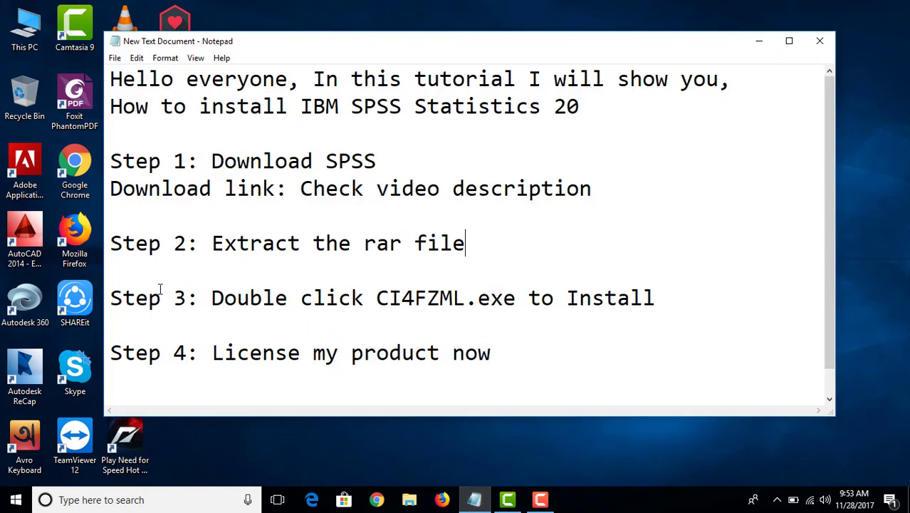
pyautogui.moveTo(111, 297); pyautogui.dragTo(669, 301)
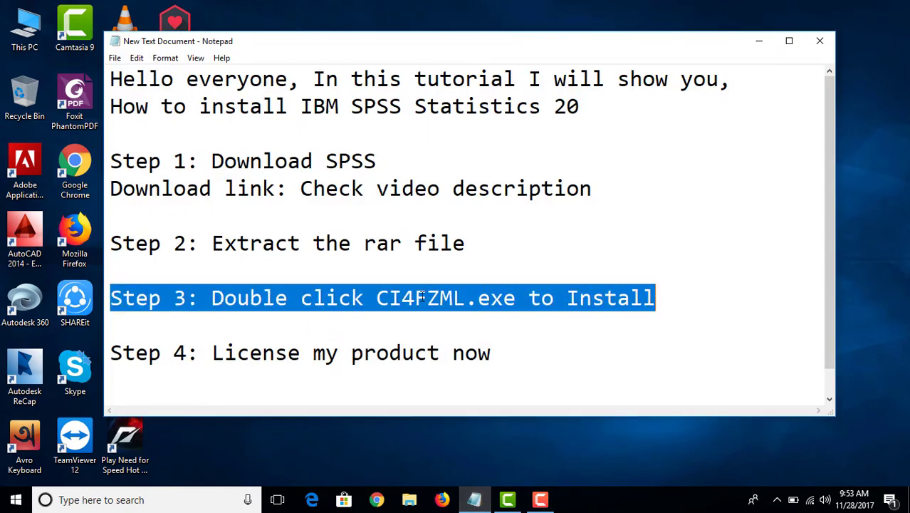
pyautogui.click(695, 299)
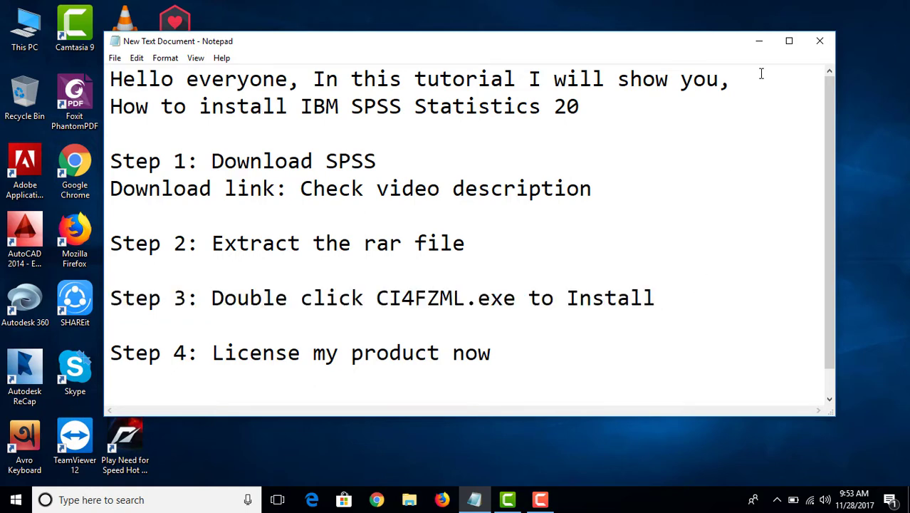
pyautogui.click(759, 41)
# Run the CI4FZML installer from the SPSS 20 folder inside the extracted folder, checking the file name against the Notepad notes.
pyautogui.doubleClick(512, 171)
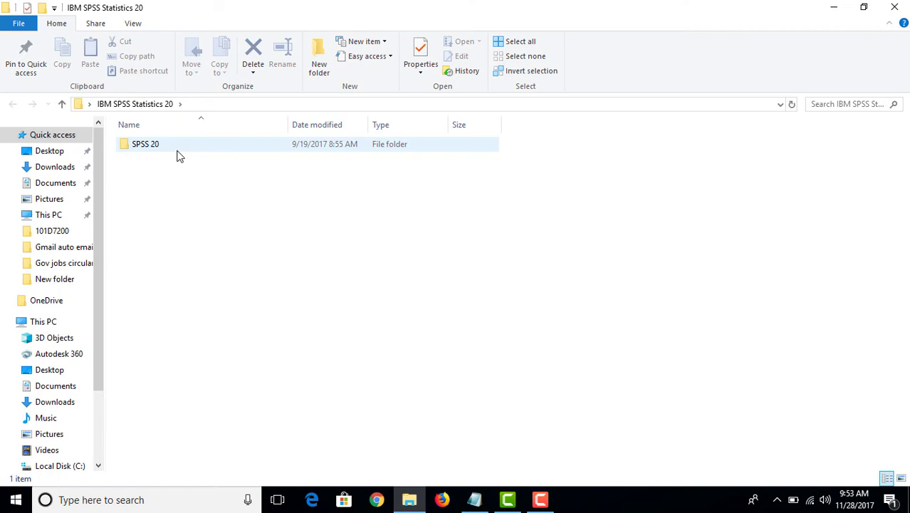
pyautogui.doubleClick(173, 153)
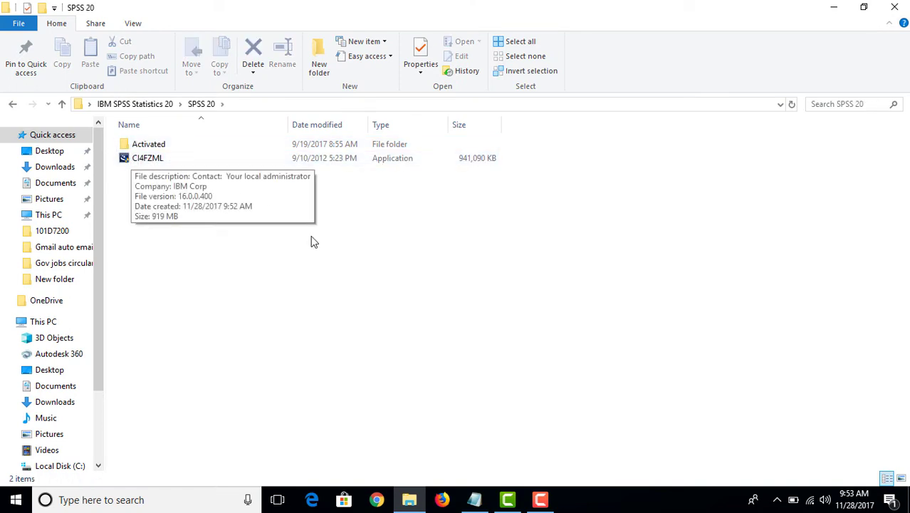
pyautogui.click(474, 499)
pyautogui.doubleClick(406, 314)
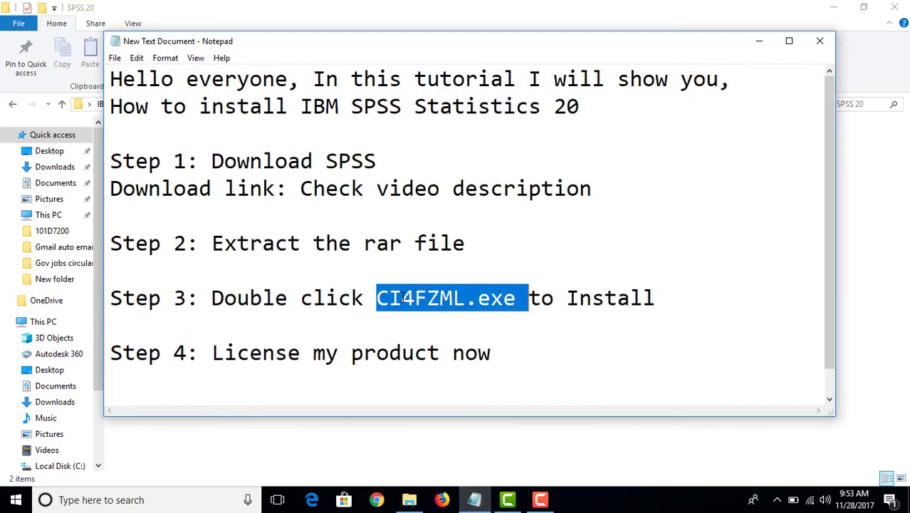
pyautogui.click(405, 308)
pyautogui.click(758, 44)
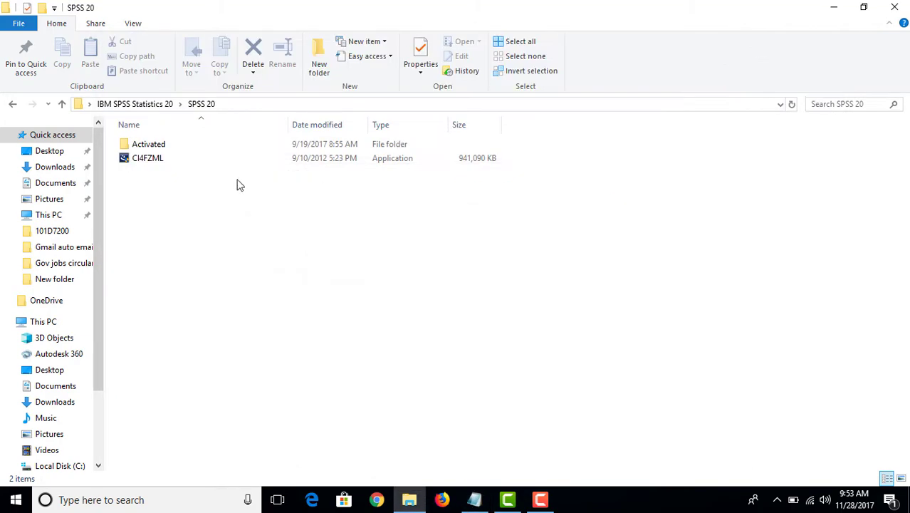
pyautogui.doubleClick(148, 161)
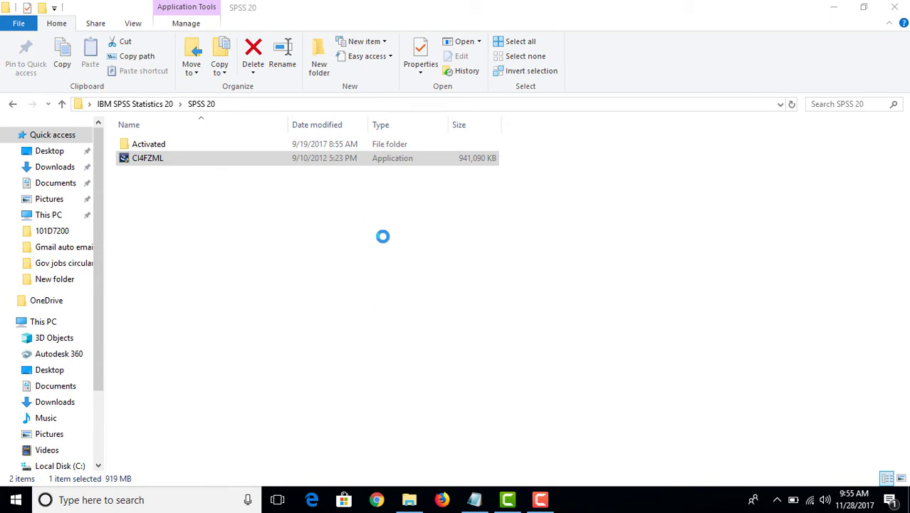
pyautogui.click(381, 311)
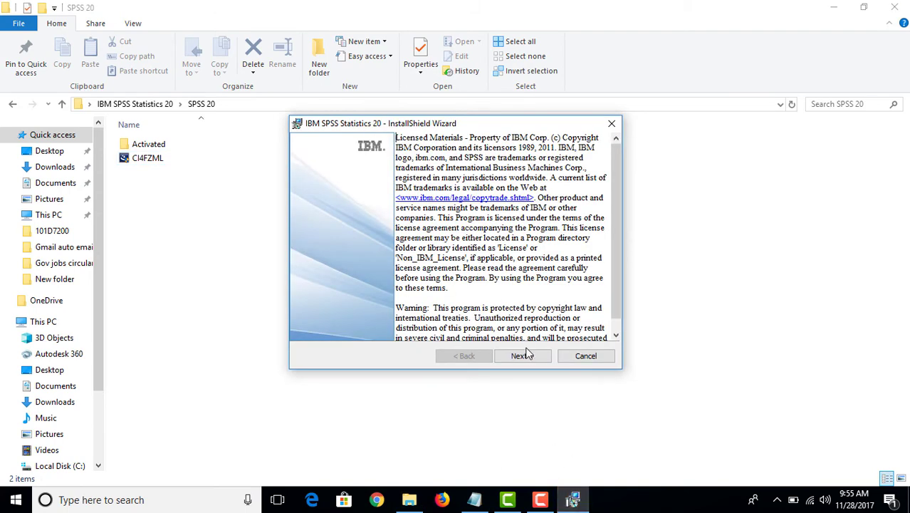
# Go through the first setup pages with the single user license and accept the license agreement terms.
pyautogui.click(527, 356)
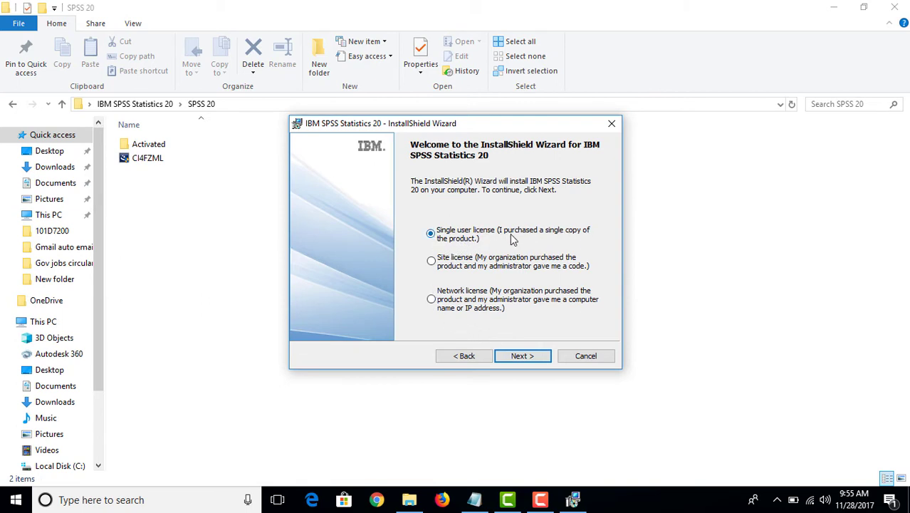
pyautogui.click(529, 359)
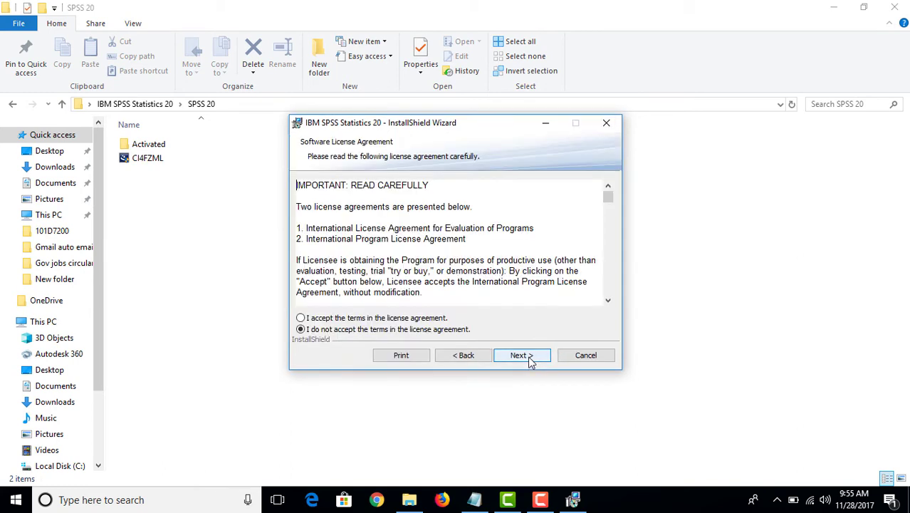
pyautogui.click(305, 318)
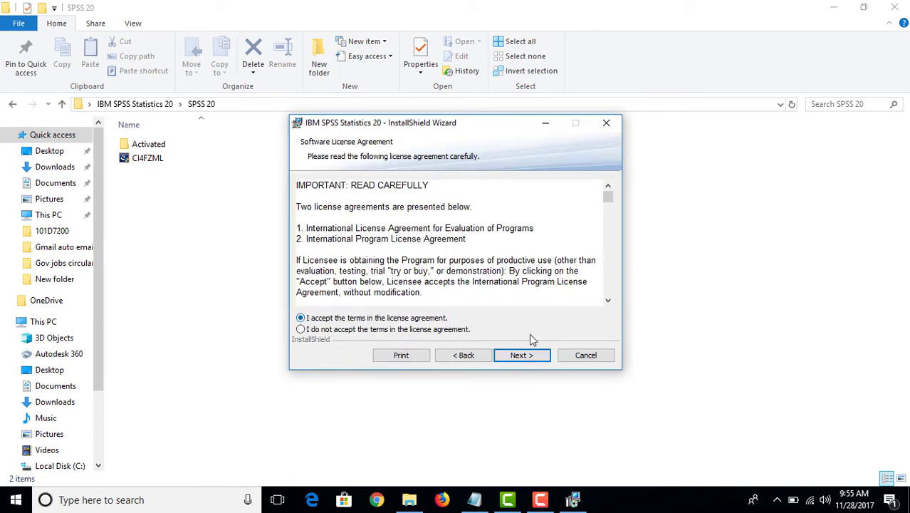
pyautogui.click(525, 356)
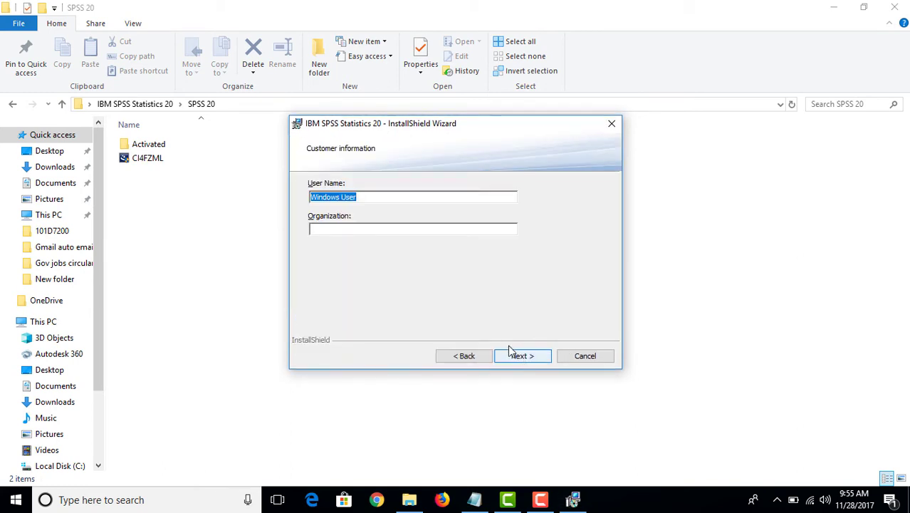
# Keep the default customer information, help language and remaining setup options, and start the installation.
pyautogui.click(531, 358)
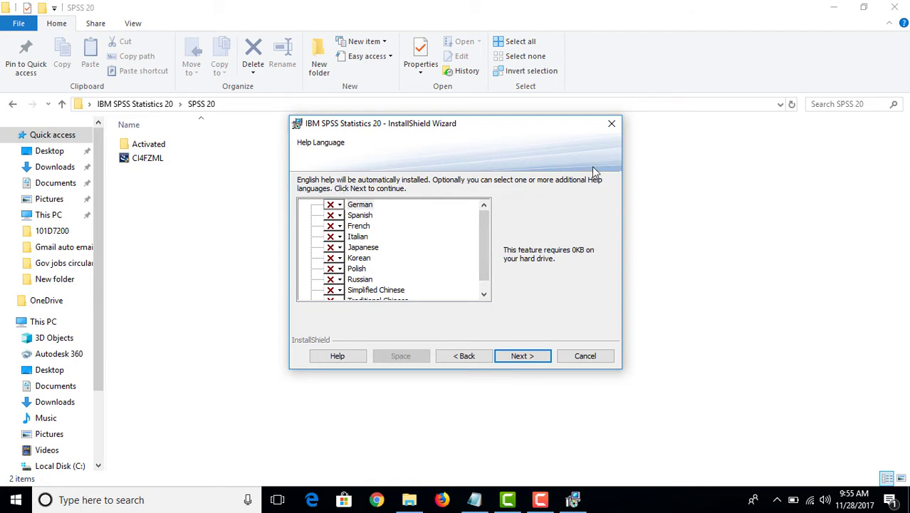
pyautogui.click(528, 357)
pyautogui.click(525, 359)
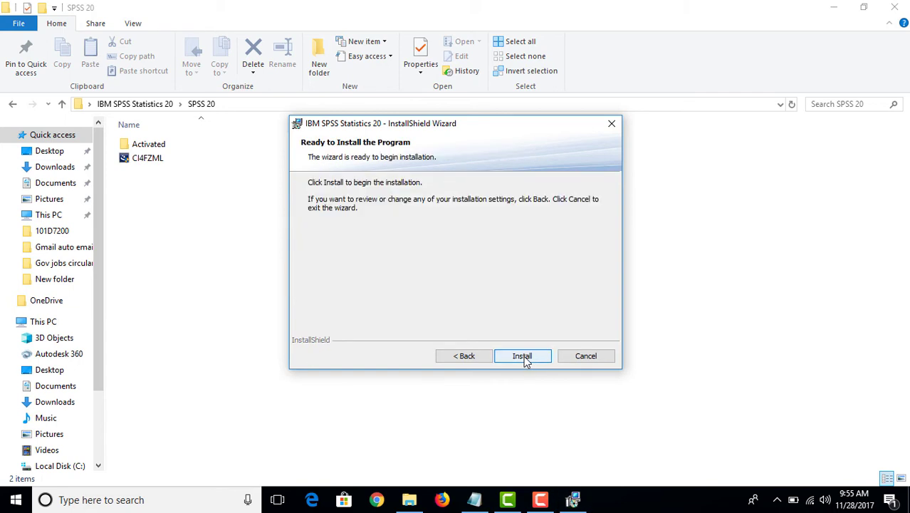
pyautogui.click(524, 357)
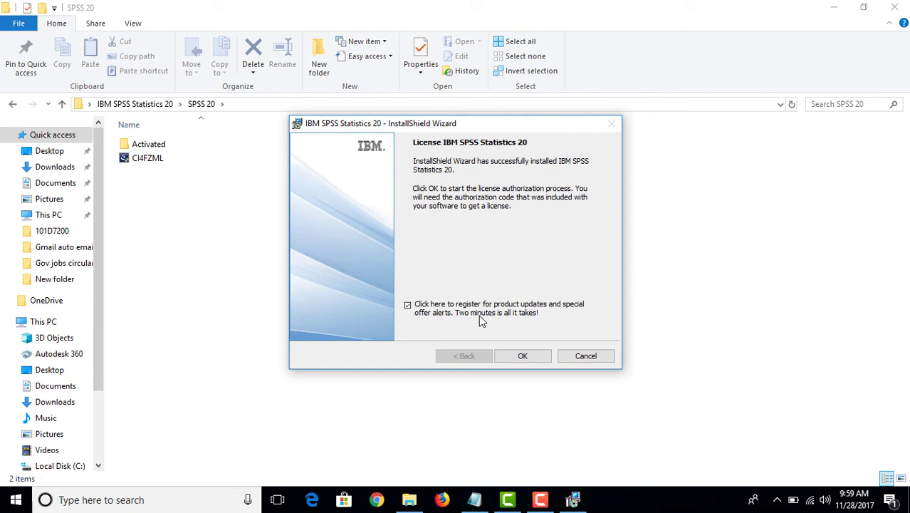
# Opt out of registering for product updates and start the licensing wizard with the "License my product now" option.
pyautogui.click(408, 307)
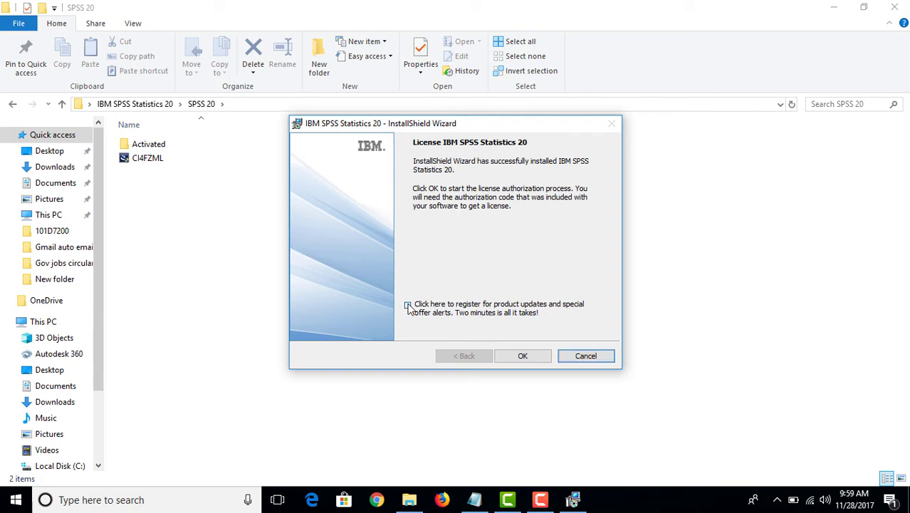
pyautogui.click(525, 358)
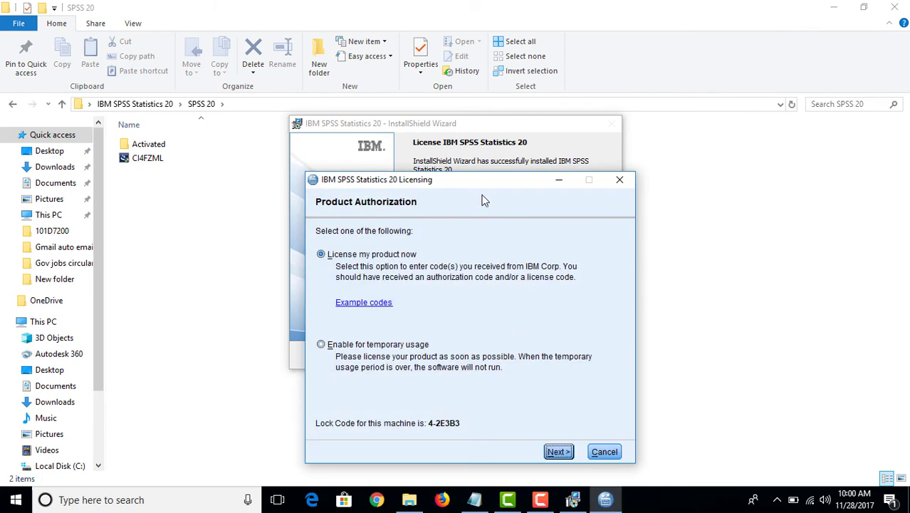
pyautogui.moveTo(478, 180); pyautogui.dragTo(487, 131)
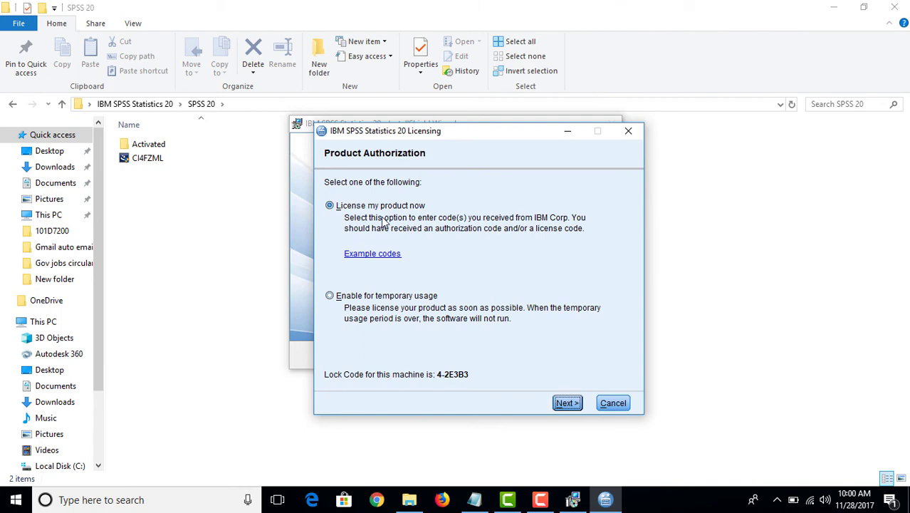
pyautogui.click(570, 403)
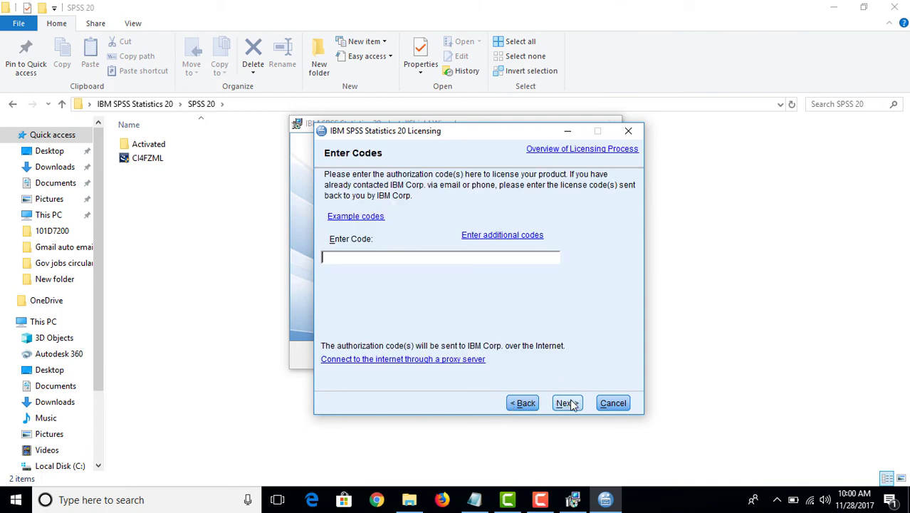
# Check Step 4 about licensing in the Notepad notes and return to the SPSS 20 folder.
pyautogui.click(476, 497)
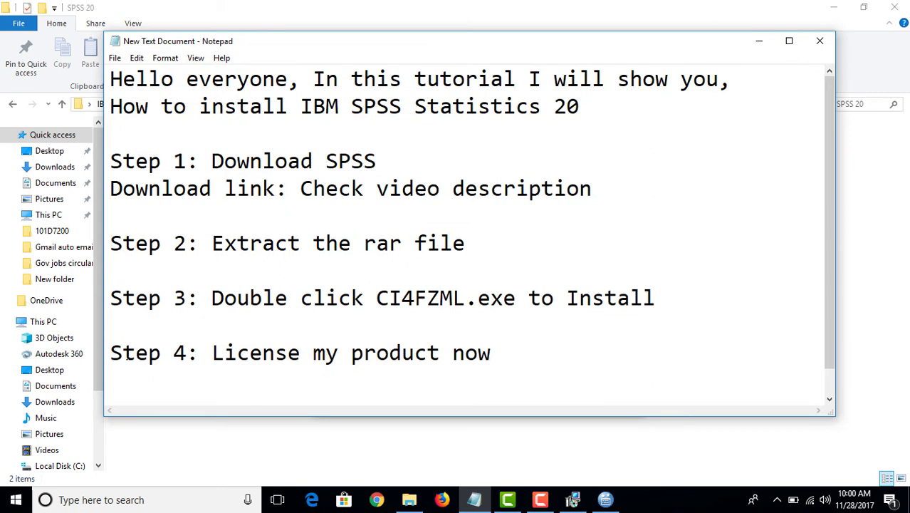
pyautogui.moveTo(108, 353); pyautogui.dragTo(519, 343)
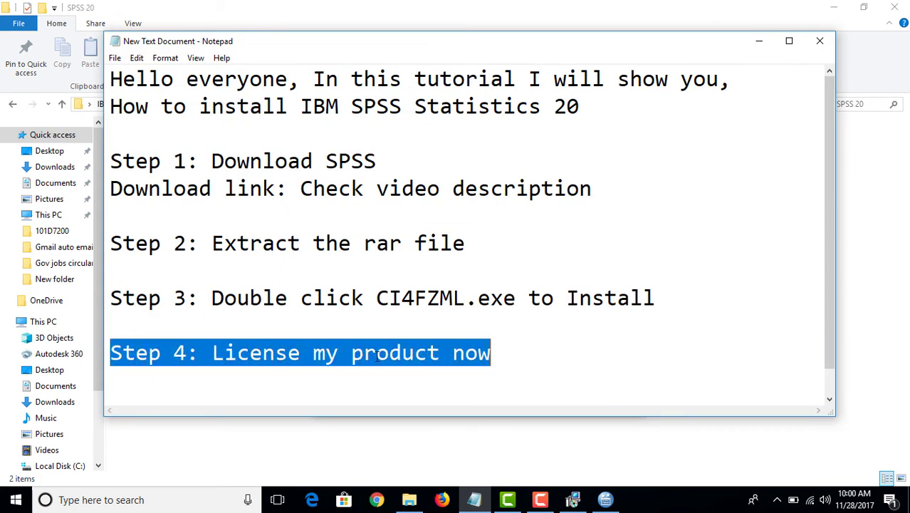
pyautogui.click(860, 227)
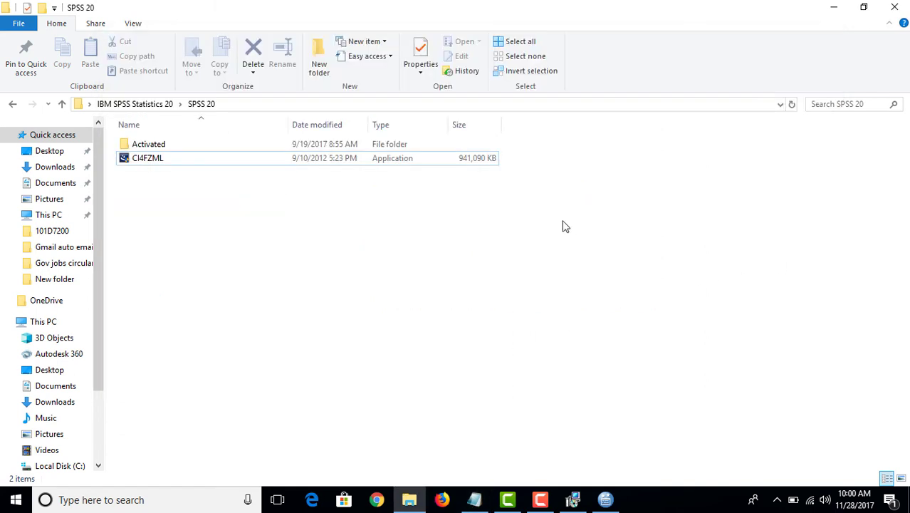
# Open the readme file in the EQX_64 folder inside Activated and copy the license code it contains.
pyautogui.doubleClick(151, 148)
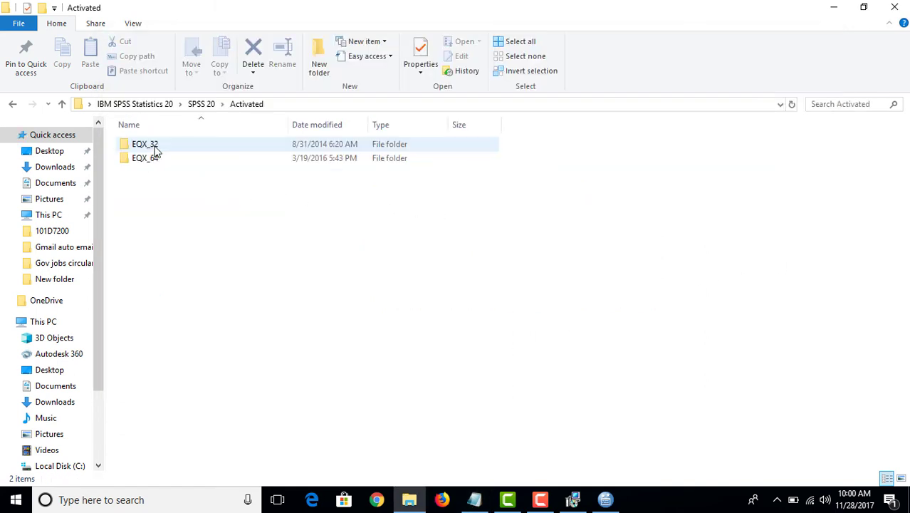
pyautogui.doubleClick(164, 158)
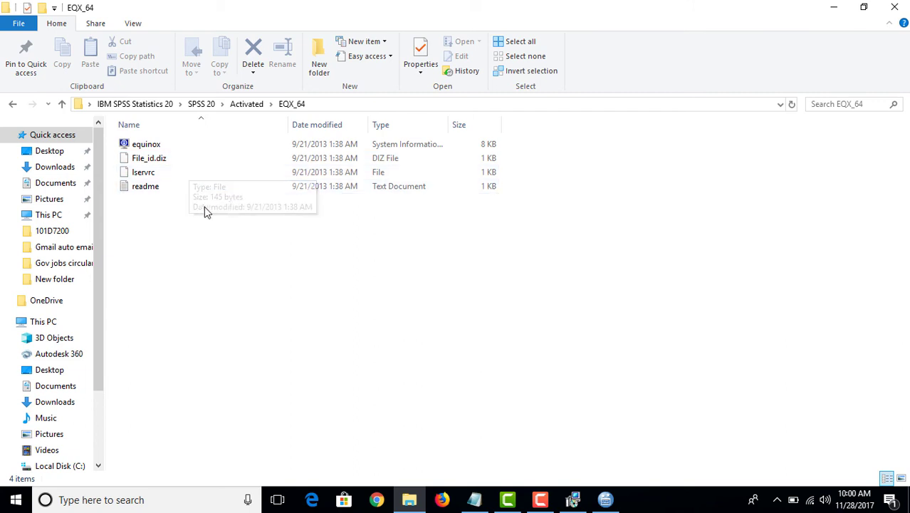
pyautogui.doubleClick(168, 189)
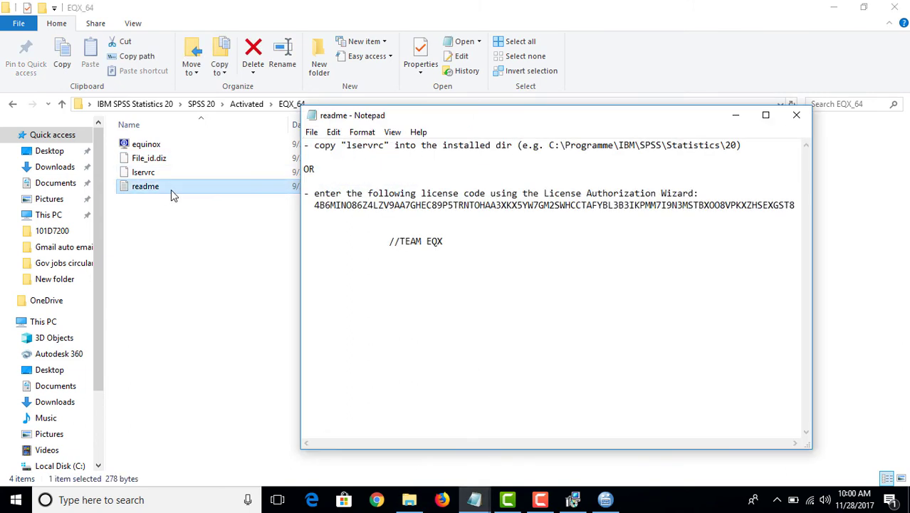
pyautogui.moveTo(315, 204); pyautogui.dragTo(816, 208)
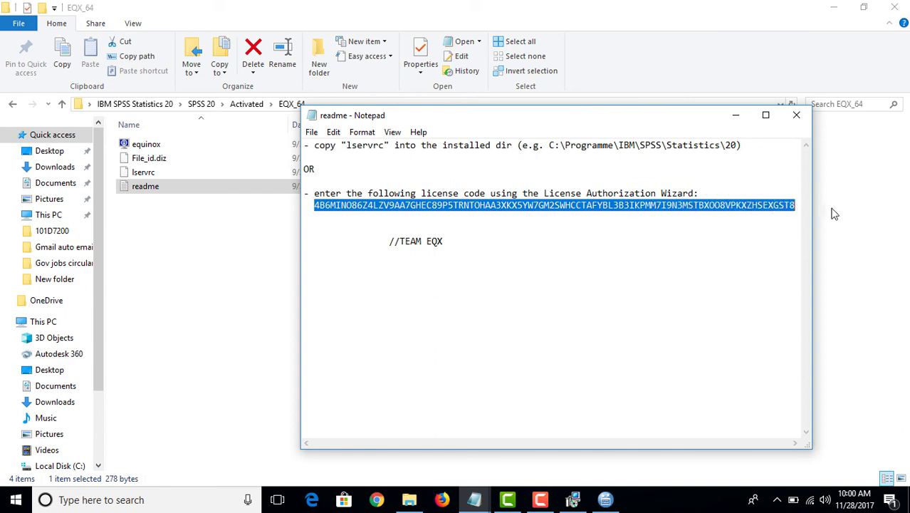
pyautogui.rightClick(714, 203)
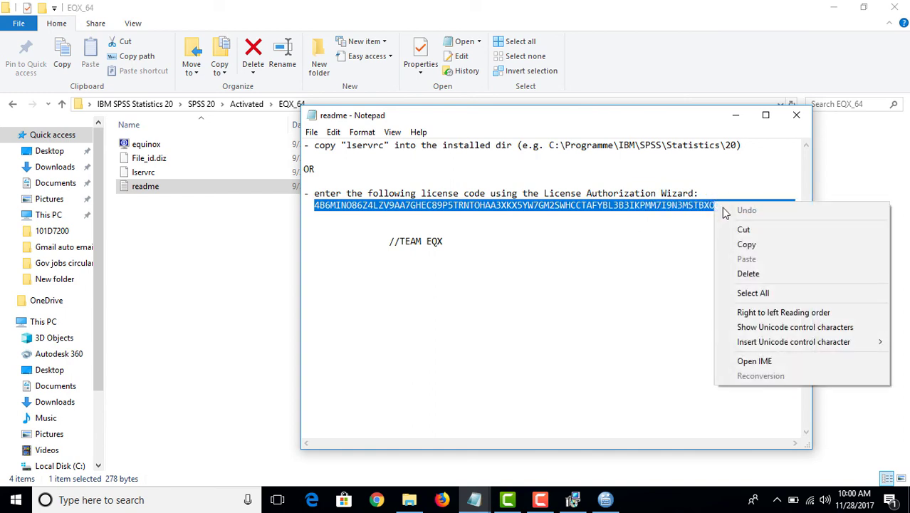
pyautogui.click(745, 245)
# Paste the copied license code into the code field of the SPSS licensing wizard and submit it.
pyautogui.moveTo(601, 497)
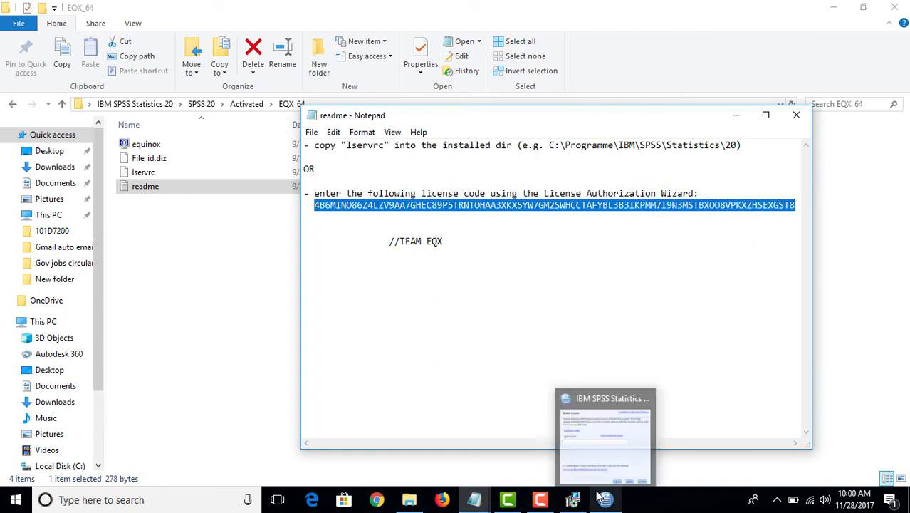
pyautogui.click(596, 464)
pyautogui.rightClick(380, 260)
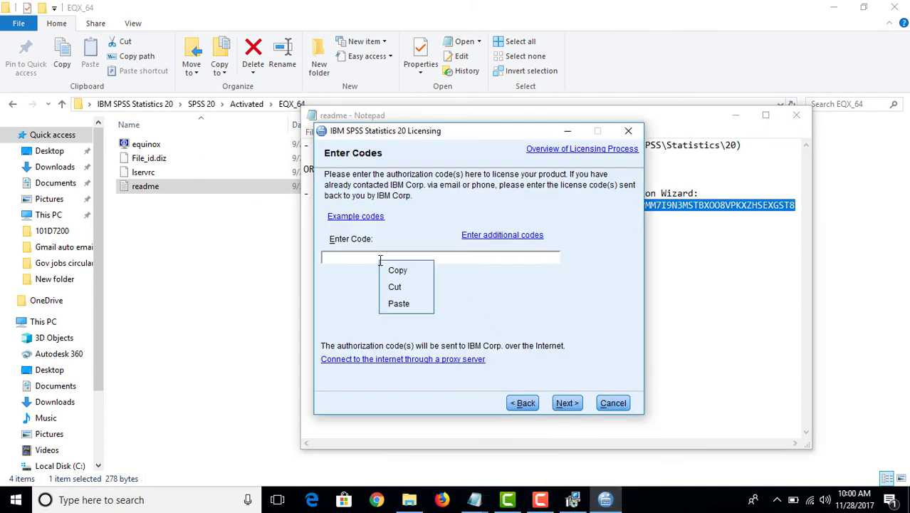
pyautogui.click(400, 303)
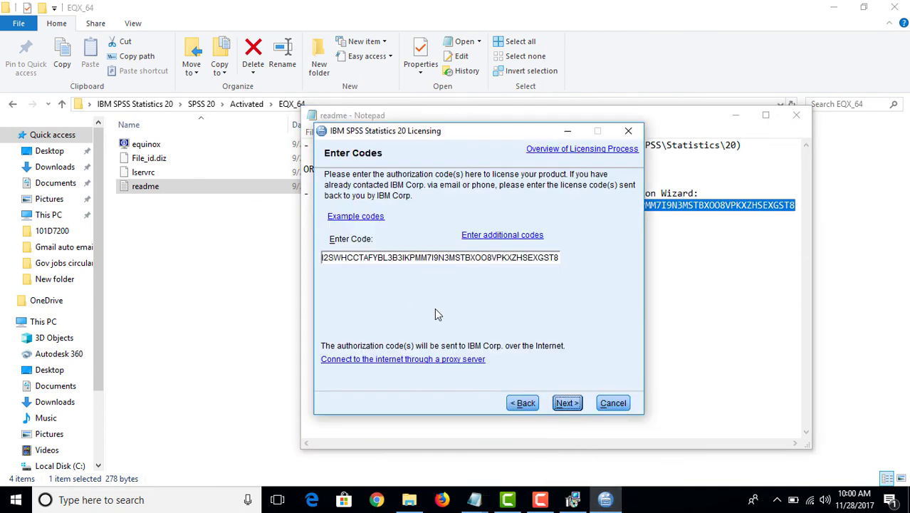
pyautogui.click(566, 403)
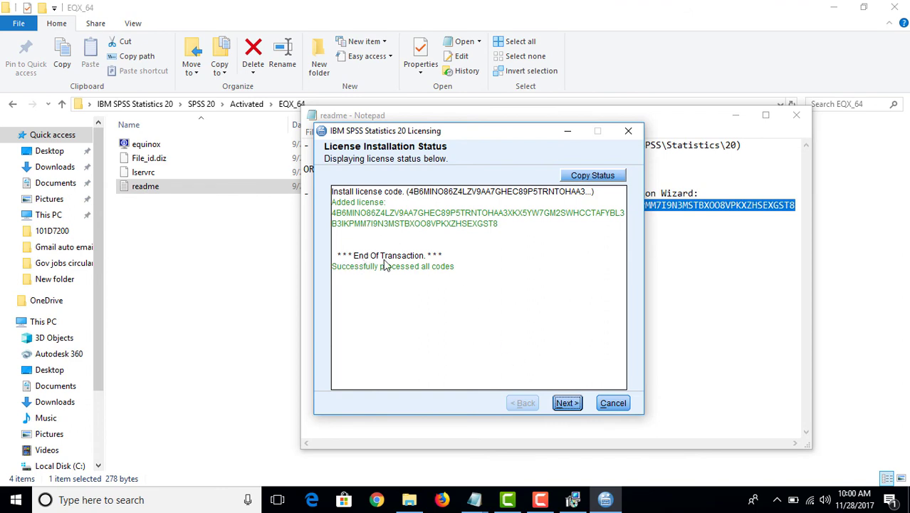
# Finish the licensing wizard and minimize the readme window.
pyautogui.click(567, 403)
pyautogui.click(564, 403)
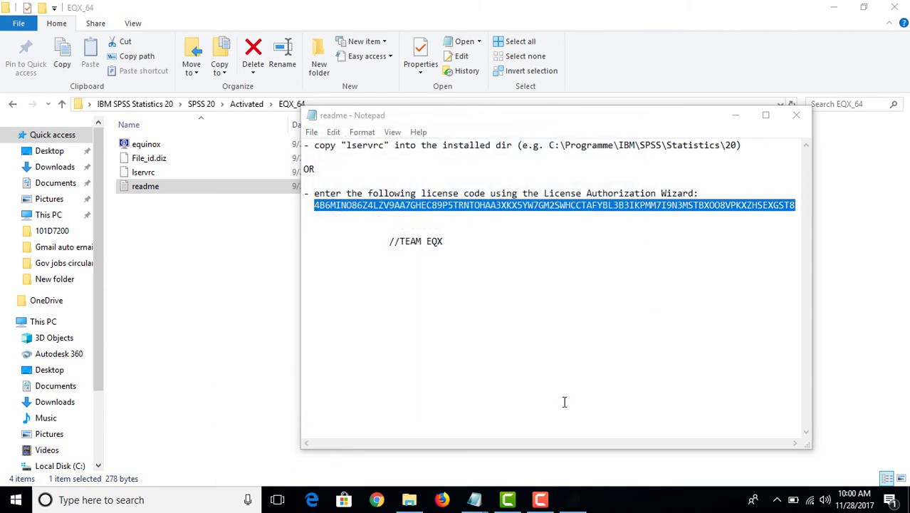
pyautogui.click(735, 116)
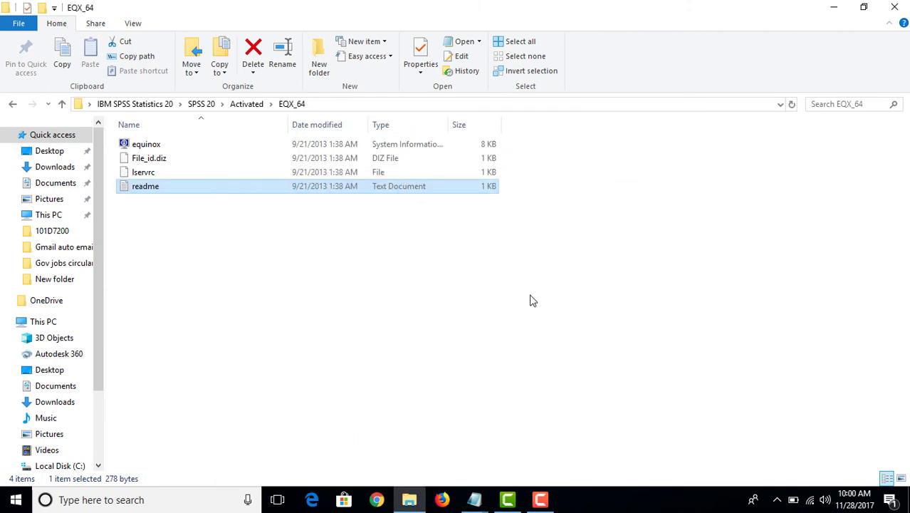
# Close the readme file, check the end of the Notepad installation notes and return to the desktop.
pyautogui.moveTo(476, 498)
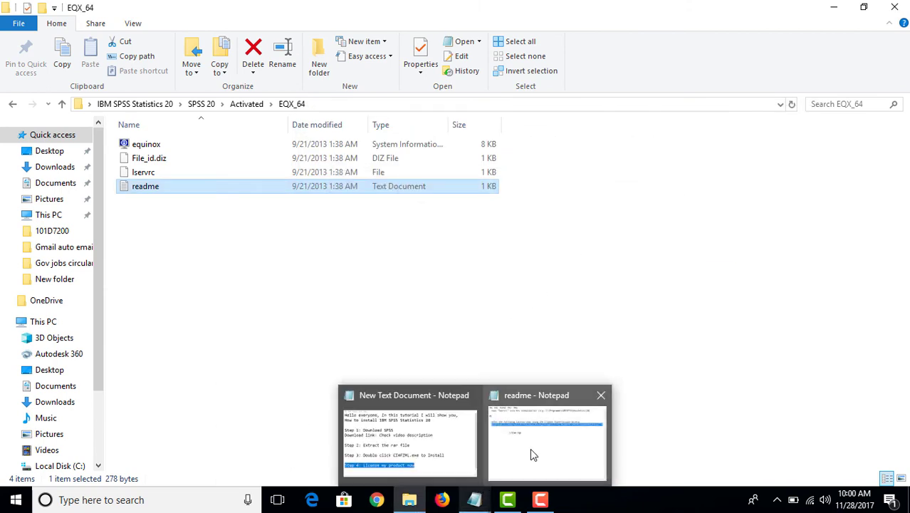
pyautogui.click(602, 395)
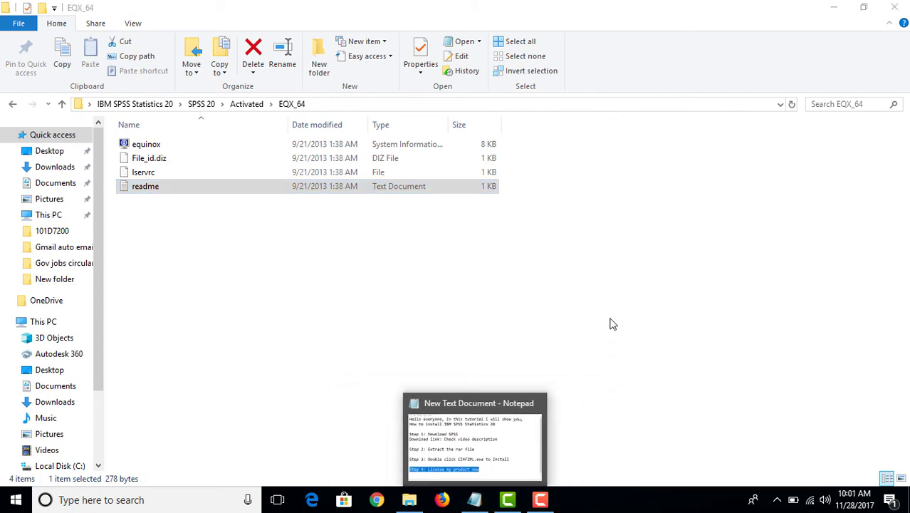
pyautogui.click(602, 338)
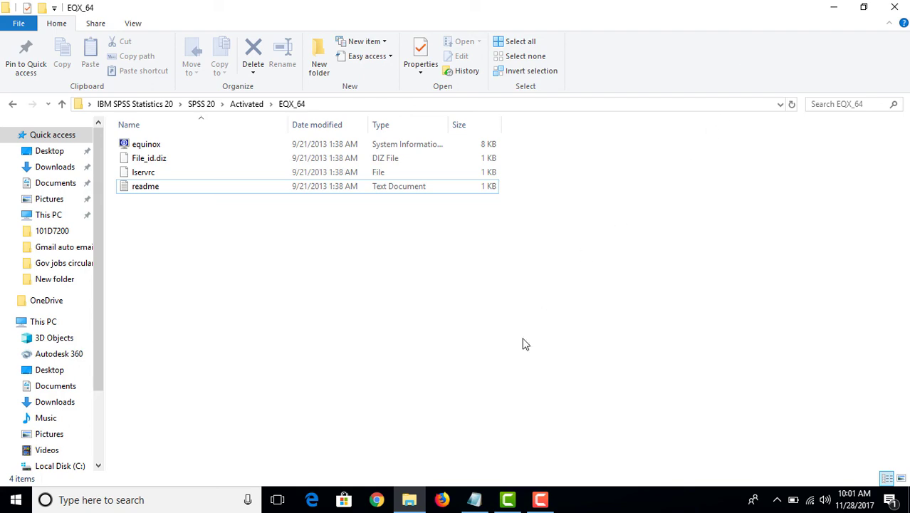
pyautogui.click(476, 499)
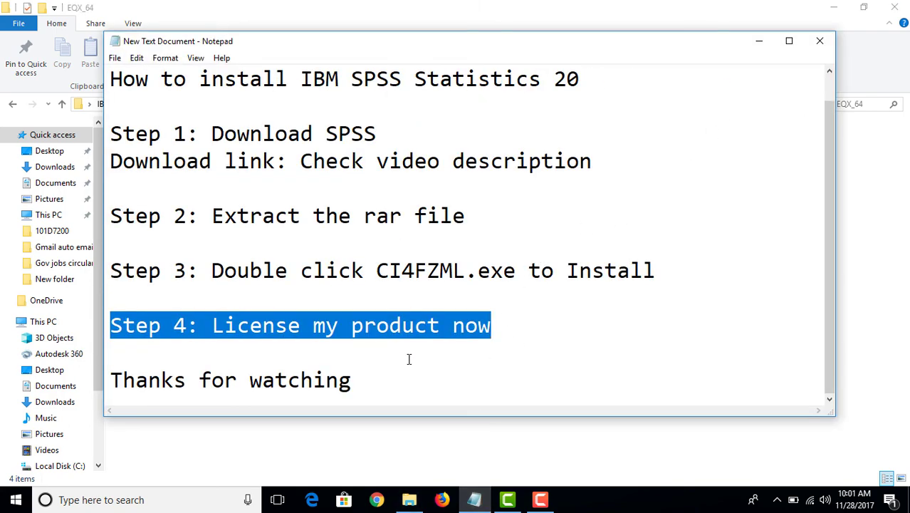
pyautogui.click(404, 373)
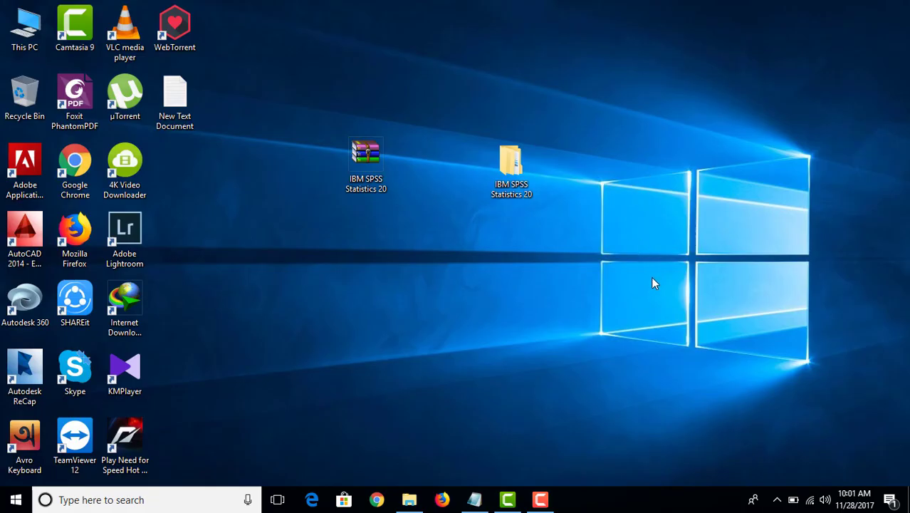
pyautogui.click(778, 499)
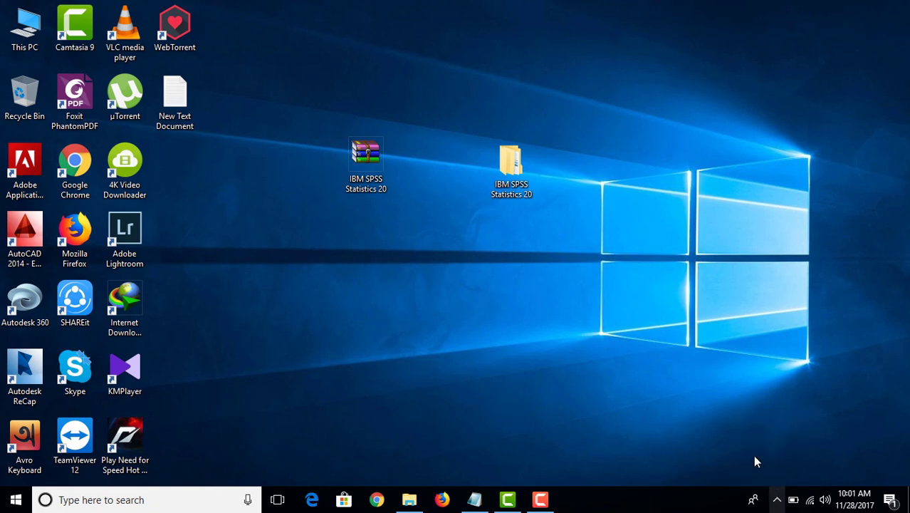
# Search Windows for "ibm", launch IBM SPSS Statistics 20 and allow its Java binary through the firewall on public networks.
pyautogui.click(119, 500)
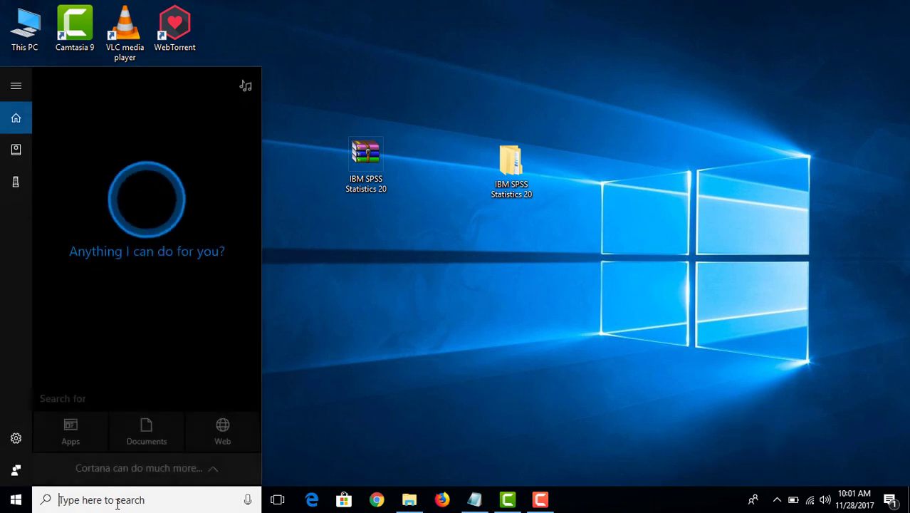
pyautogui.write('ibm')
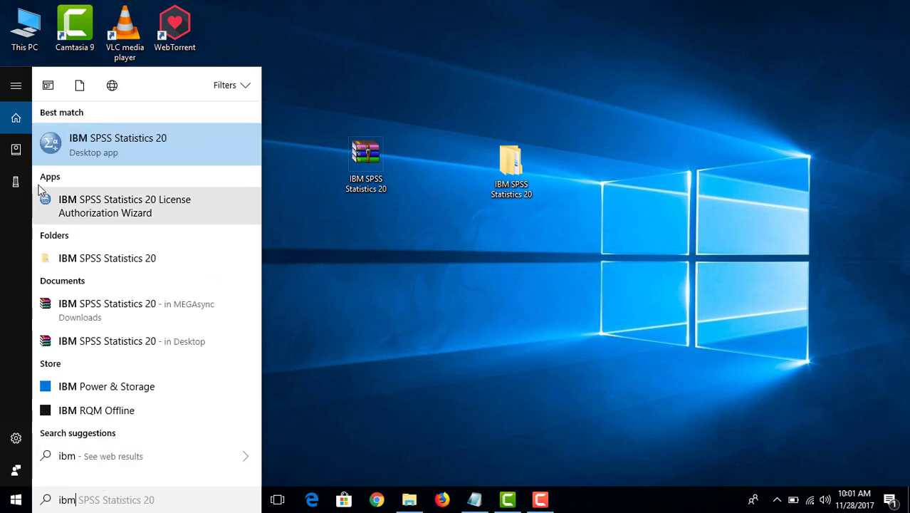
pyautogui.click(114, 138)
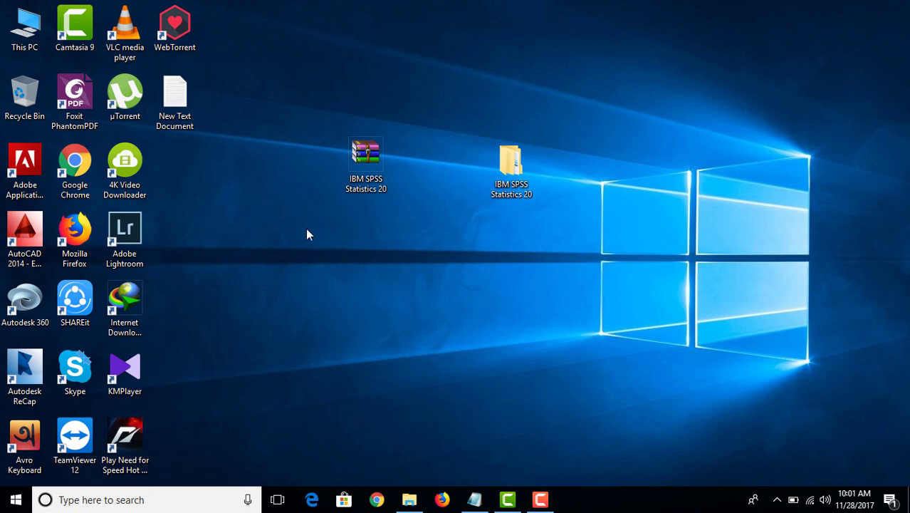
pyautogui.rightClick(288, 211)
pyautogui.click(302, 251)
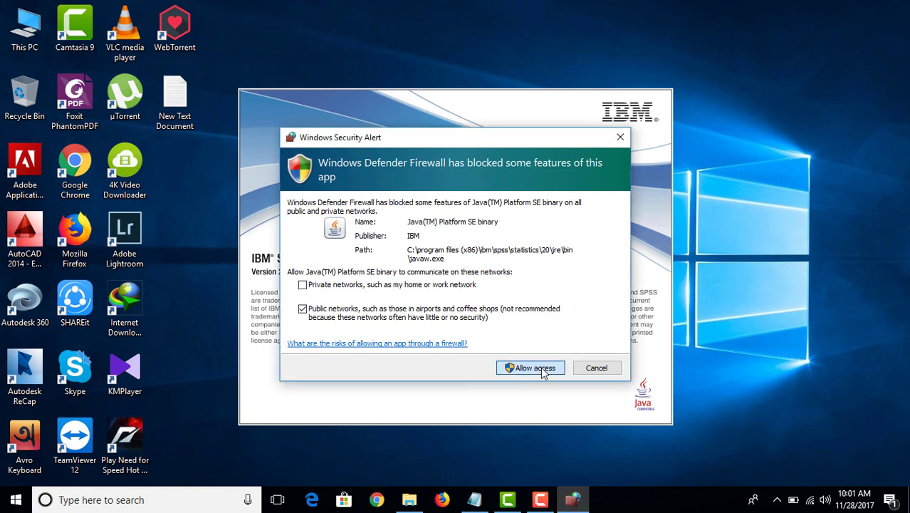
pyautogui.click(541, 373)
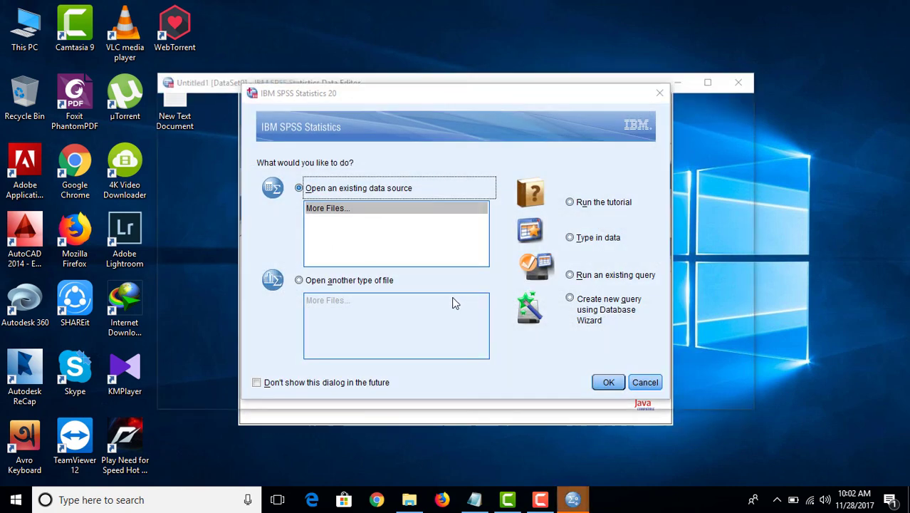
# Dismiss the SPSS startup dialog and view the Data Editor at full screen size before minimizing it.
pyautogui.click(644, 382)
pyautogui.click(709, 83)
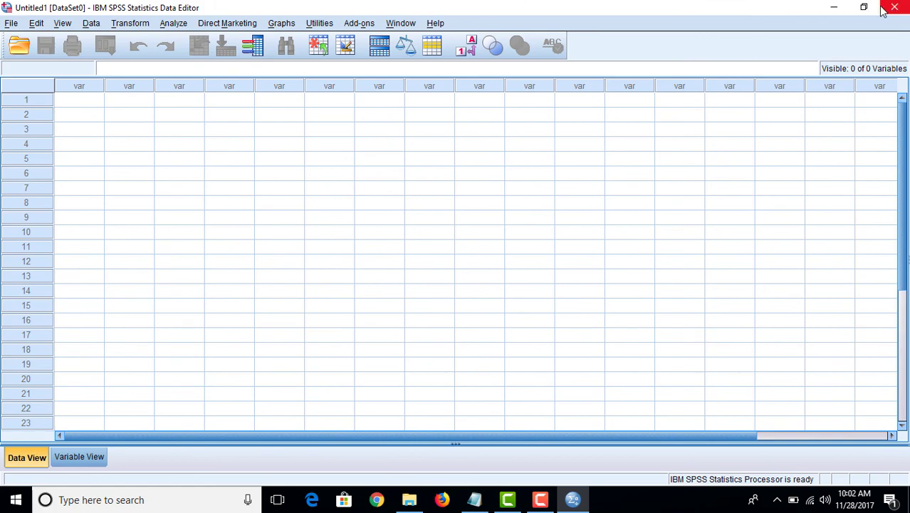
pyautogui.click(835, 7)
# Review the closing "Thanks for watching" line in the Notepad notes and minimize the notes.
pyautogui.click(475, 500)
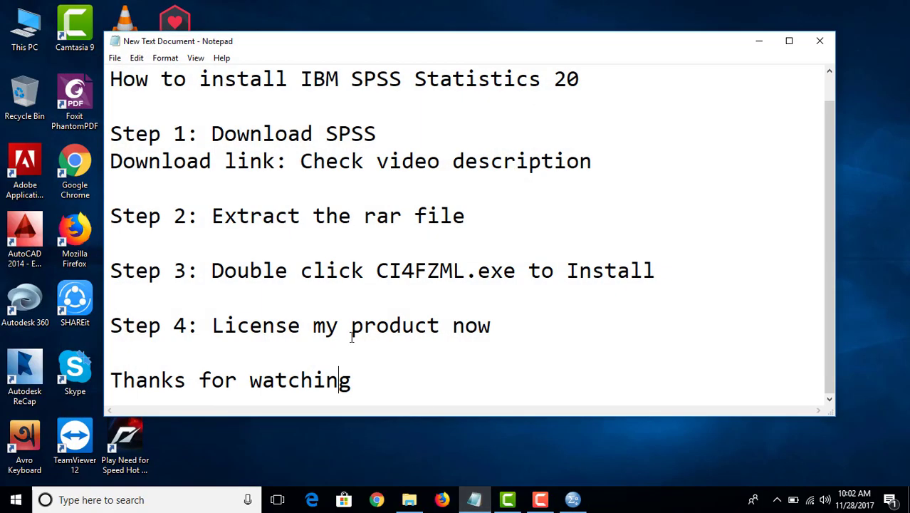
pyautogui.moveTo(354, 384); pyautogui.dragTo(111, 372)
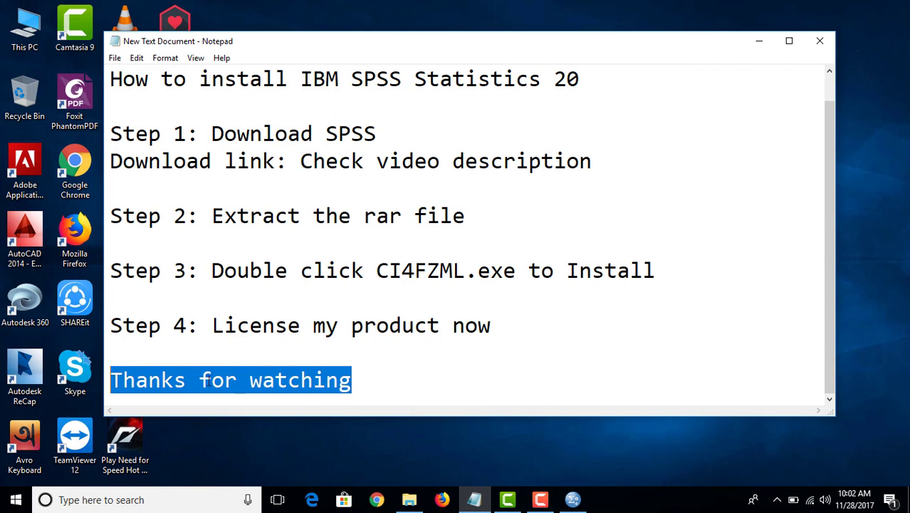
pyautogui.click(392, 373)
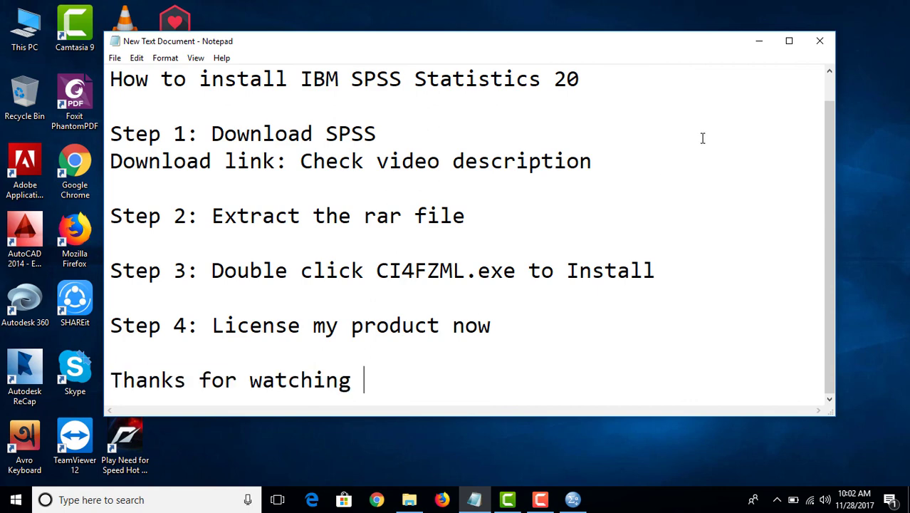
pyautogui.click(765, 41)
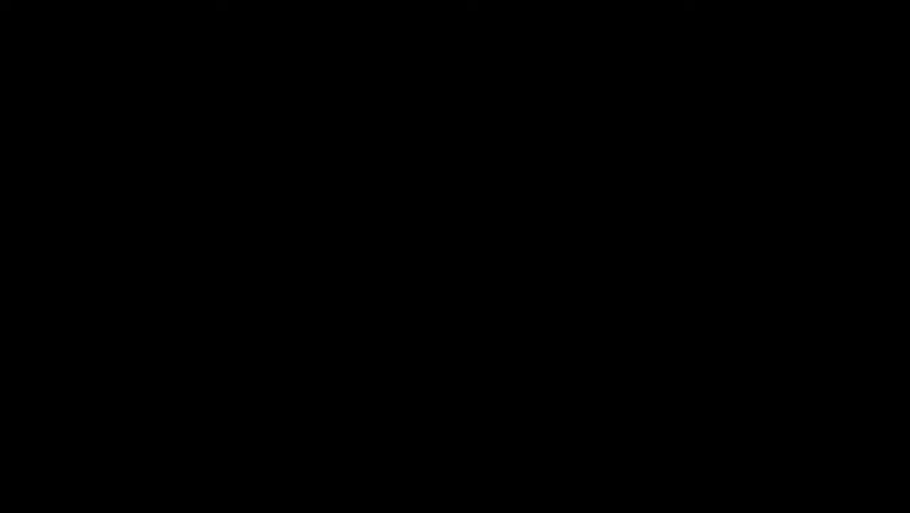